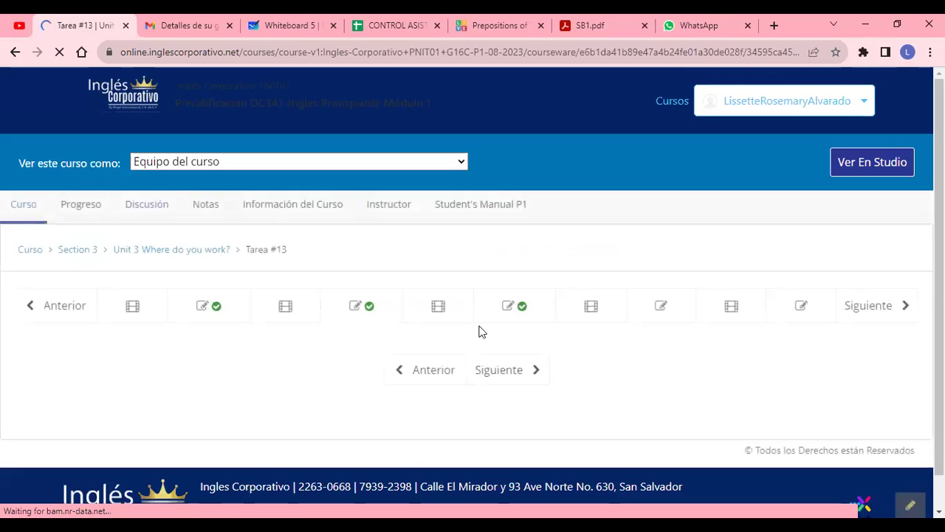
Open the Tarea #14 exercise in Unit 3 and enlarge the page to 175% at its first question.
{"action": "left_click", "coordinate": [683, 319]}
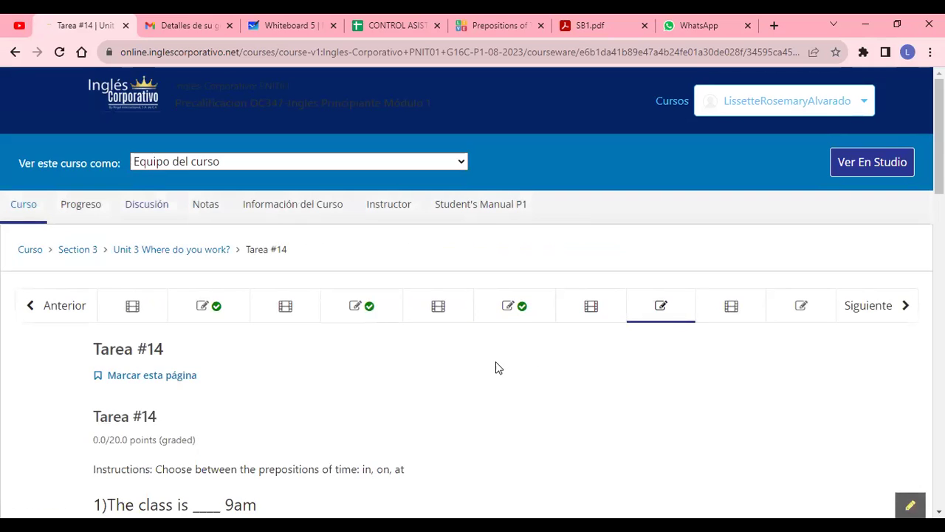
{"action": "key", "text": "ctrl+plus"}
{"action": "scroll", "coordinate": [495, 367], "scroll_direction": "down", "scroll_amount": 5}
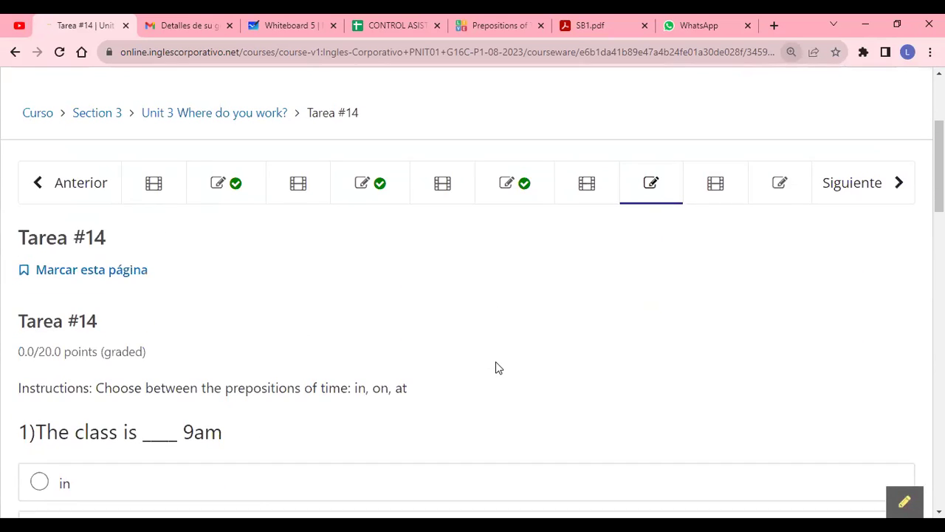
{"action": "scroll", "coordinate": [495, 367], "scroll_direction": "down", "scroll_amount": 1}
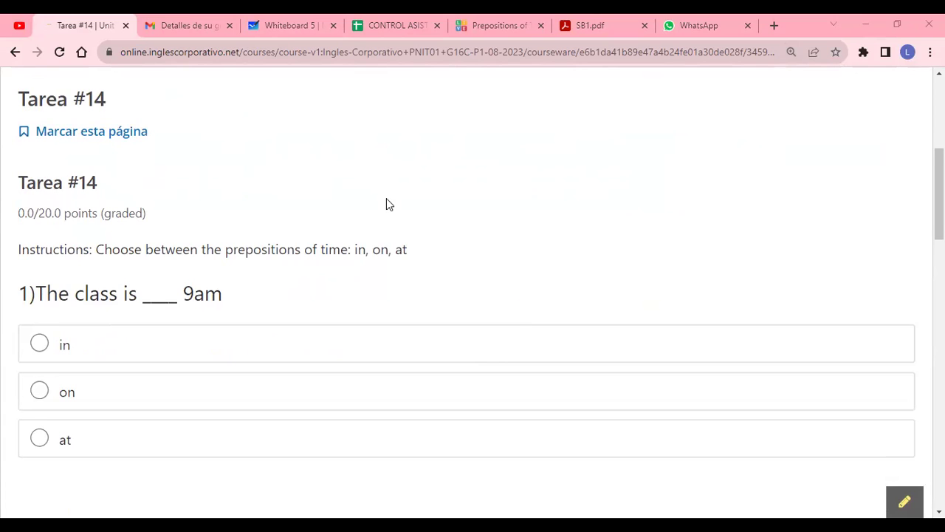
{"action": "scroll", "coordinate": [386, 205], "scroll_direction": "down", "scroll_amount": 1}
{"action": "key", "text": "ctrl+plus"}
{"action": "key", "text": "ctrl+plus"}
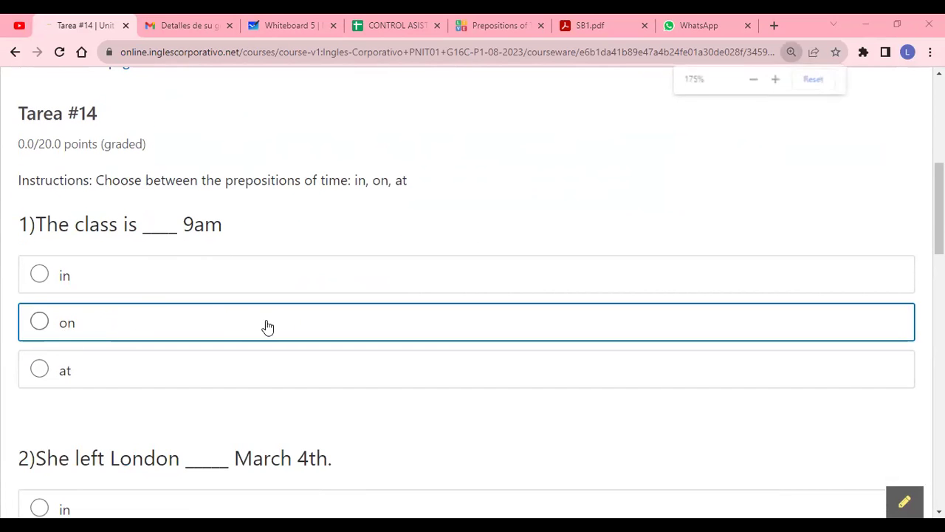
{"action": "scroll", "coordinate": [398, 284], "scroll_direction": "down", "scroll_amount": 1}
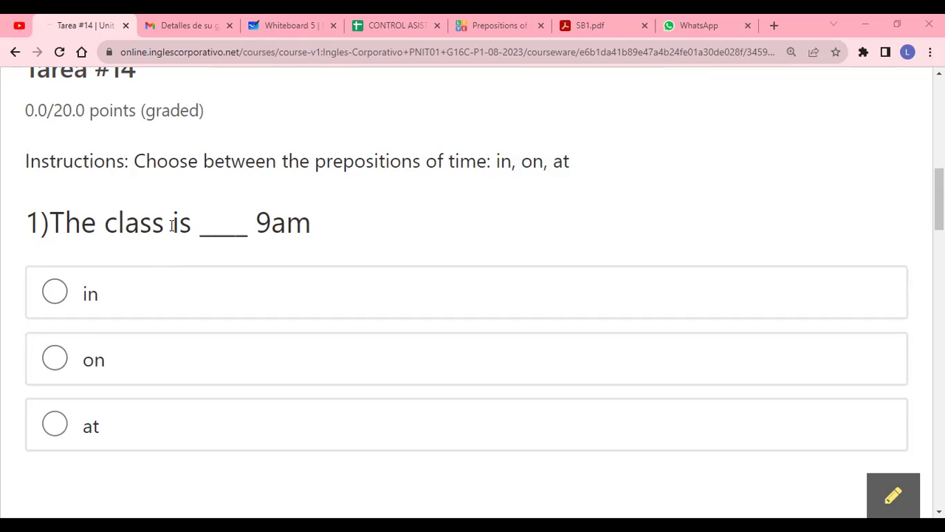
Highlight the verb "is" in question 1 and answer the question with "at".
{"action": "left_click_drag", "start_coordinate": [175, 222], "coordinate": [195, 220]}
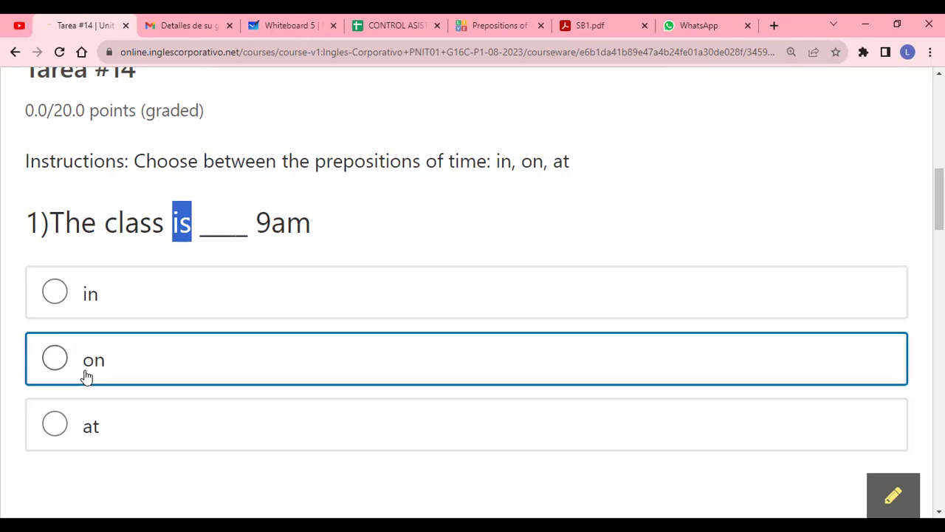
{"action": "left_click", "coordinate": [399, 213]}
{"action": "left_click", "coordinate": [127, 416]}
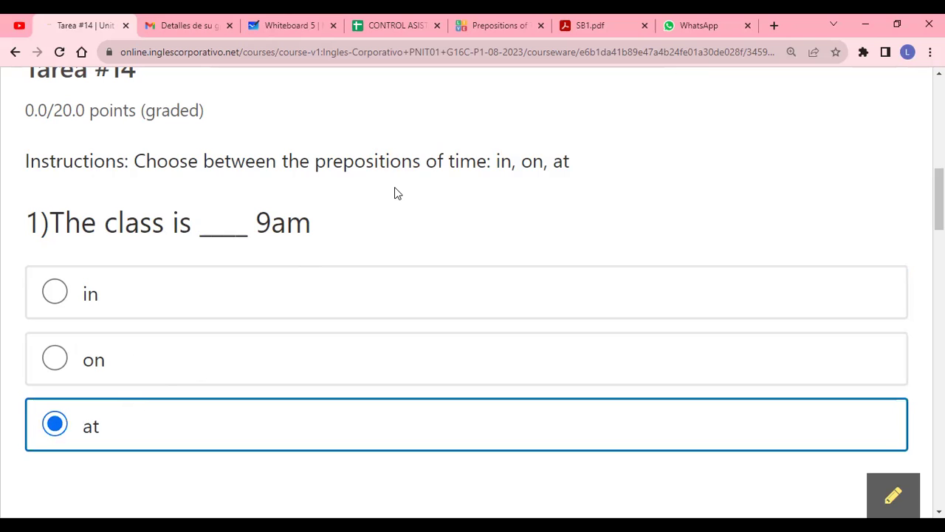
Answer question 2 about leaving London with "in" and question 3 about the birthday party with "on".
{"action": "scroll", "coordinate": [391, 196], "scroll_direction": "down", "scroll_amount": 5}
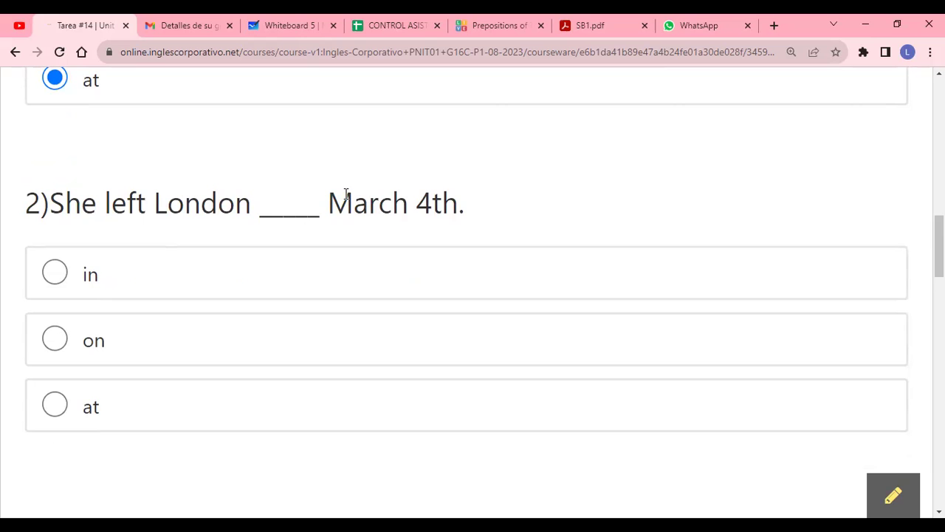
{"action": "left_click", "coordinate": [274, 273]}
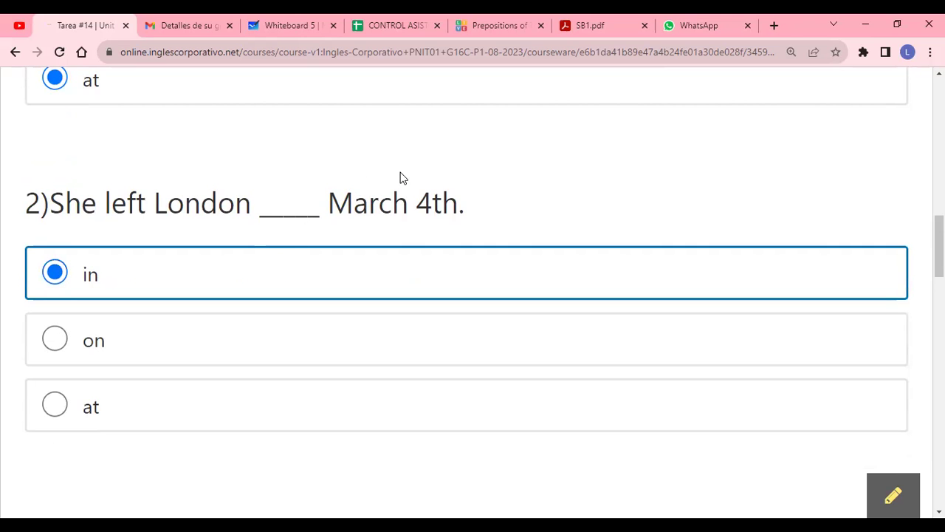
{"action": "scroll", "coordinate": [401, 177], "scroll_direction": "down", "scroll_amount": 5}
{"action": "scroll", "coordinate": [396, 176], "scroll_direction": "up", "scroll_amount": 1}
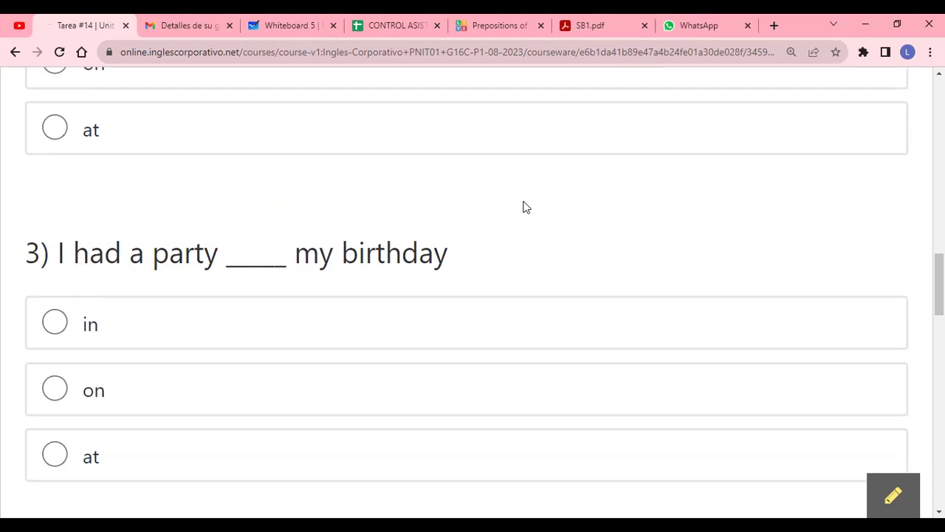
{"action": "left_click", "coordinate": [381, 380]}
Answer question 4 about graduating from university with "in".
{"action": "scroll", "coordinate": [370, 240], "scroll_direction": "down", "scroll_amount": 2}
{"action": "scroll", "coordinate": [369, 240], "scroll_direction": "down", "scroll_amount": 2}
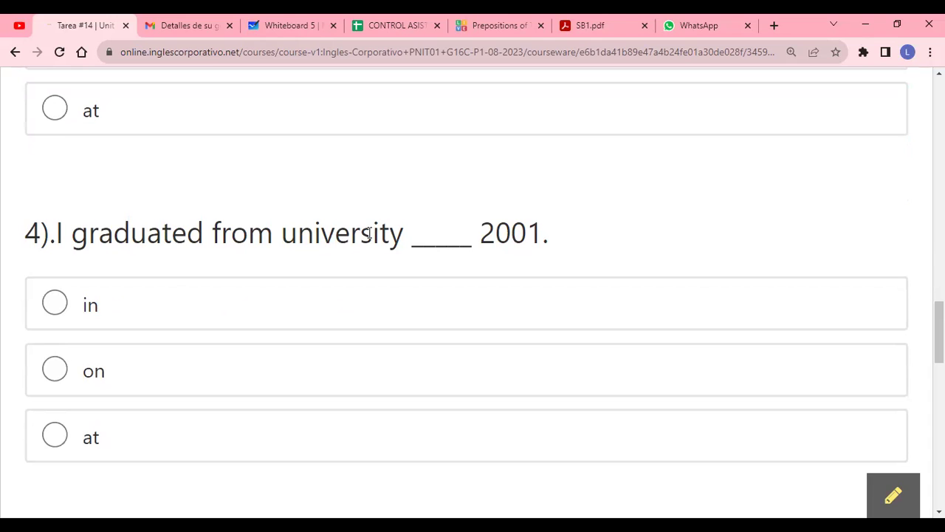
{"action": "scroll", "coordinate": [209, 211], "scroll_direction": "down", "scroll_amount": 1}
{"action": "scroll", "coordinate": [209, 212], "scroll_direction": "up", "scroll_amount": 1}
{"action": "left_click", "coordinate": [170, 303]}
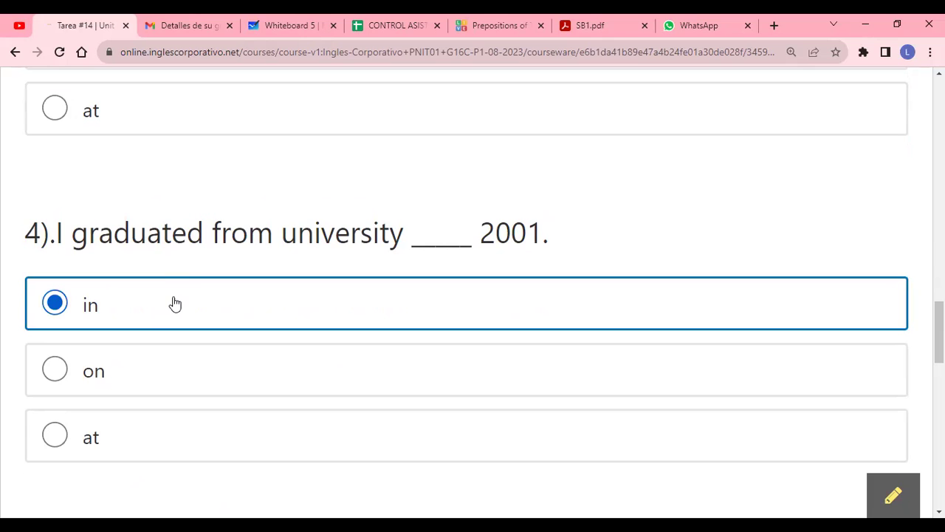
{"action": "left_click", "coordinate": [233, 191]}
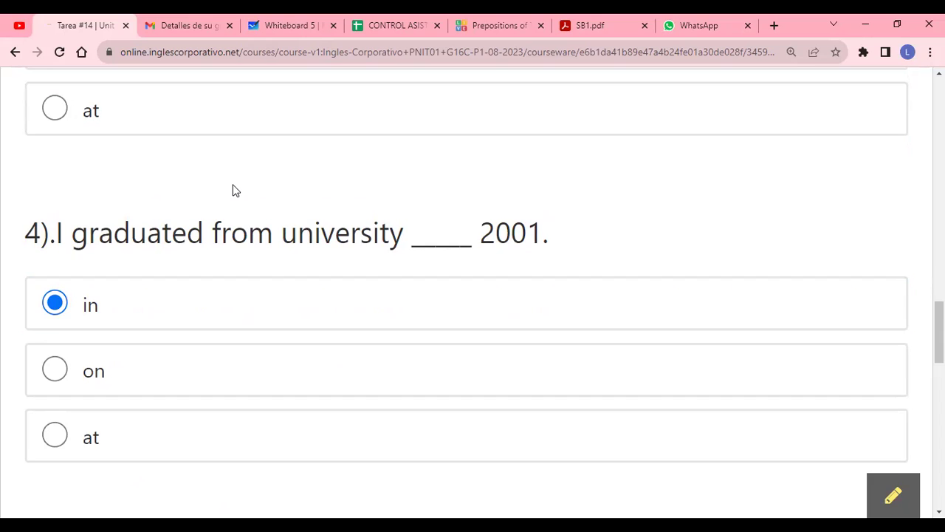
Highlight the two halves of the year 2001 in question 4 separately to examine how it is read.
{"action": "scroll", "coordinate": [233, 191], "scroll_direction": "down", "scroll_amount": 1}
{"action": "left_click_drag", "start_coordinate": [509, 161], "coordinate": [543, 163]}
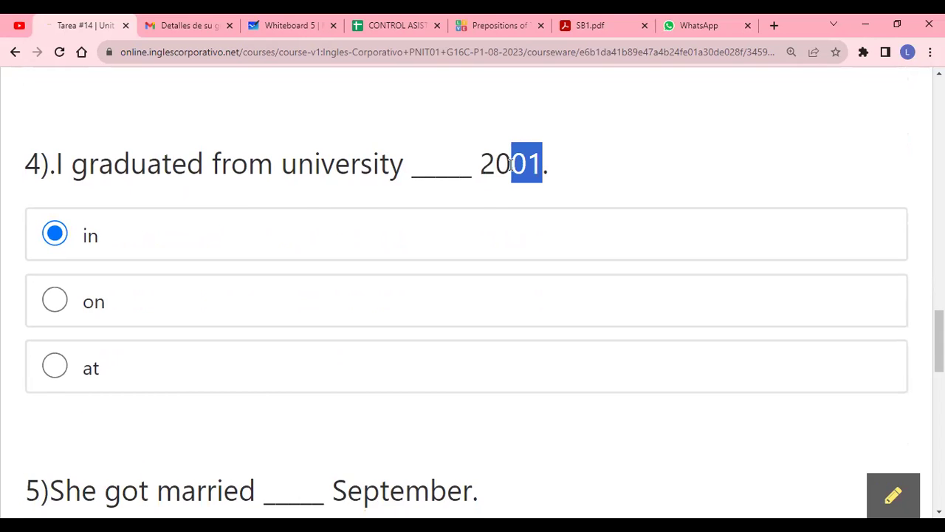
{"action": "left_click_drag", "start_coordinate": [486, 165], "coordinate": [511, 161]}
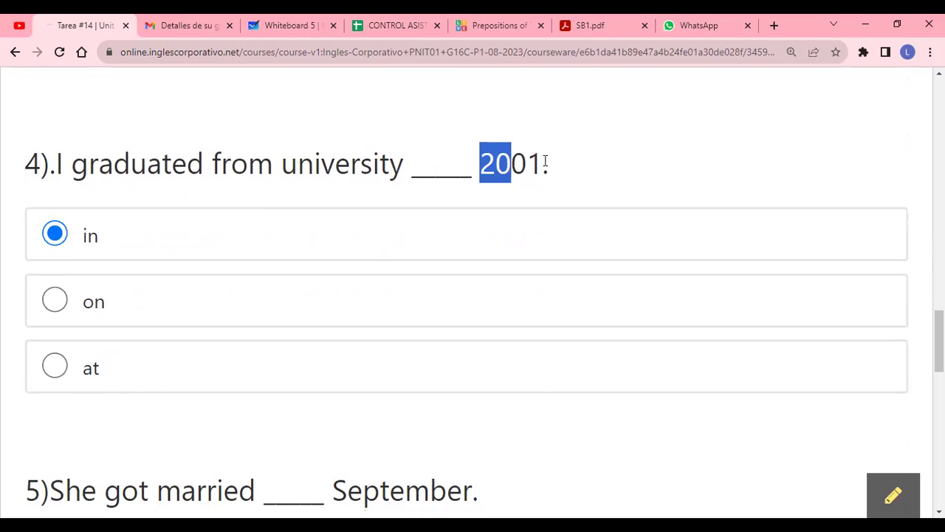
{"action": "left_click", "coordinate": [501, 150]}
{"action": "scroll", "coordinate": [501, 151], "scroll_direction": "down", "scroll_amount": 5}
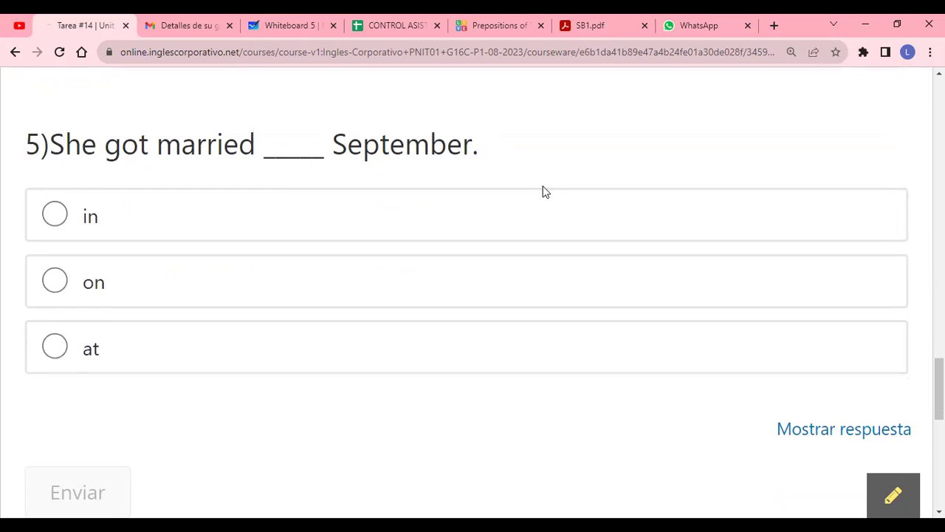
{"action": "scroll", "coordinate": [477, 138], "scroll_direction": "up", "scroll_amount": 5}
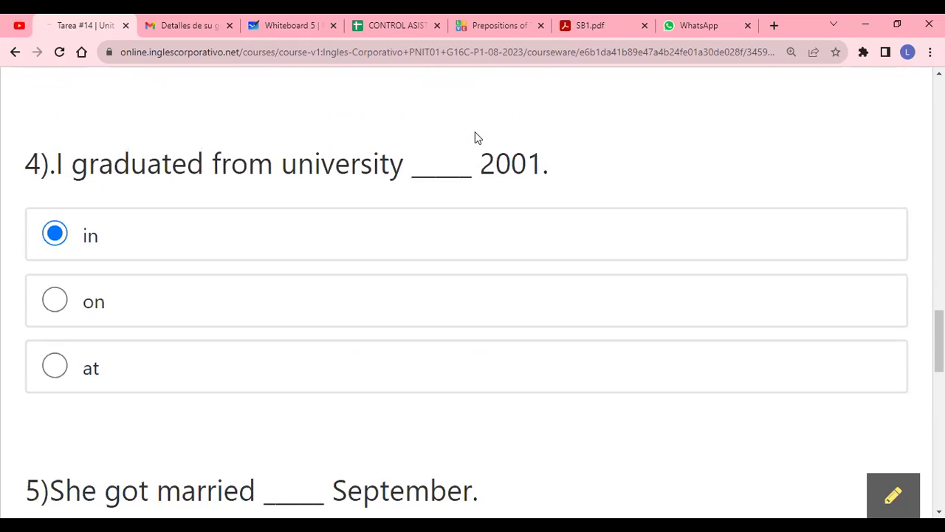
{"action": "left_click_drag", "start_coordinate": [511, 158], "coordinate": [481, 157]}
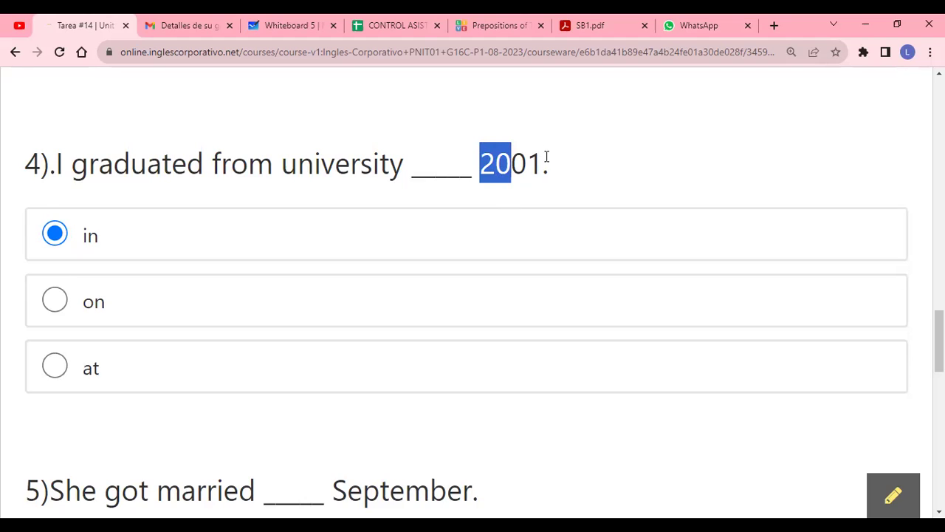
{"action": "left_click_drag", "start_coordinate": [544, 157], "coordinate": [509, 163]}
{"action": "left_click", "coordinate": [499, 191]}
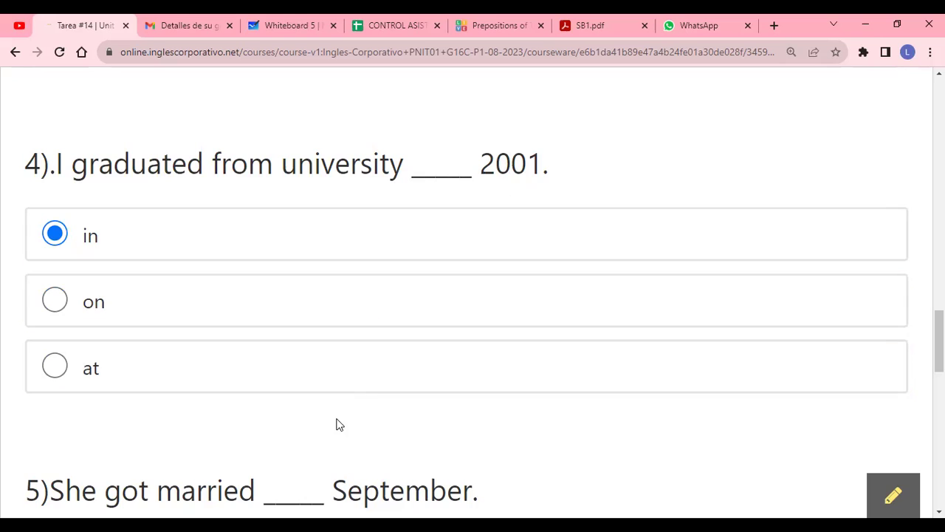
Answer question 5 about getting married with "in" and reduce the page zoom to 75%.
{"action": "scroll", "coordinate": [336, 425], "scroll_direction": "down", "scroll_amount": 4}
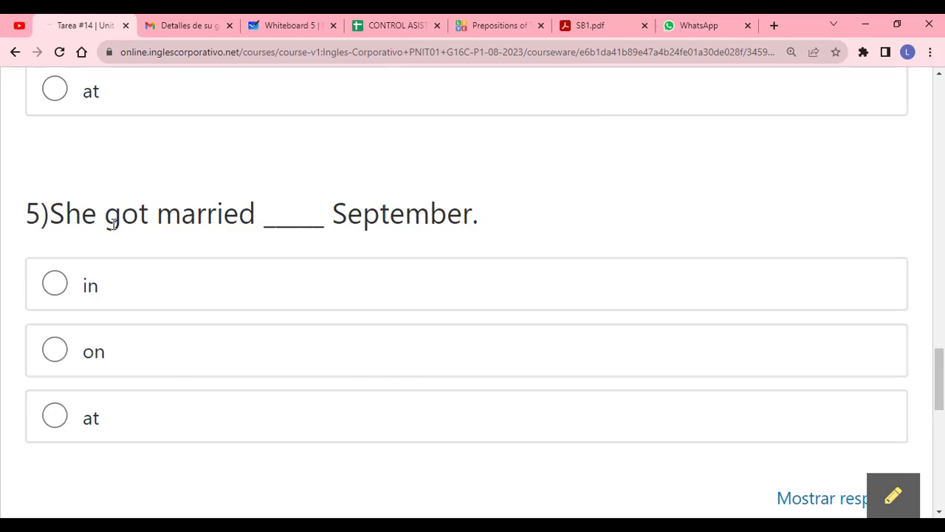
{"action": "left_click", "coordinate": [123, 285]}
{"action": "key", "text": "ctrl+minus"}
{"action": "key", "text": "ctrl+minus"}
{"action": "key", "text": "ctrl+minus"}
{"action": "key", "text": "ctrl+minus"}
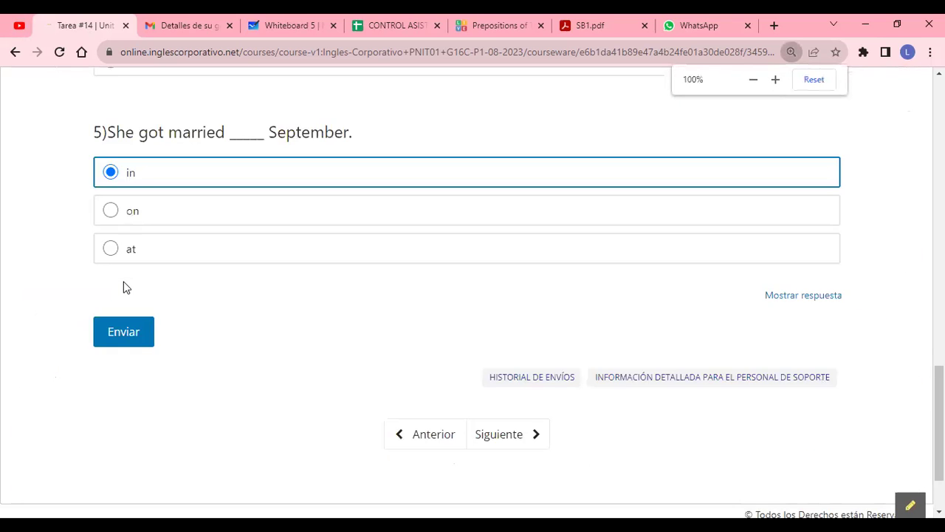
{"action": "key", "text": "ctrl+minus"}
{"action": "scroll", "coordinate": [121, 352], "scroll_direction": "up", "scroll_amount": 7}
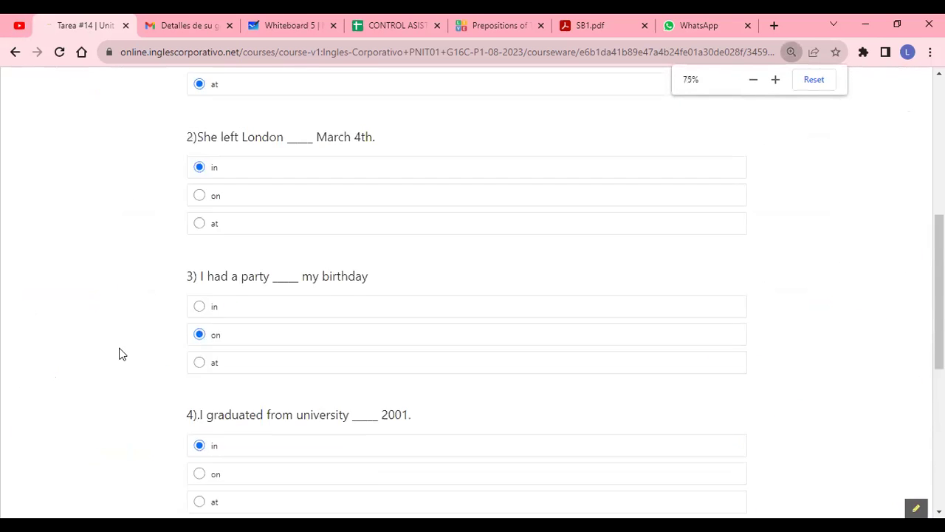
Change the answer to question 2 to "on" and review the chosen answers across the exercise.
{"action": "scroll", "coordinate": [121, 352], "scroll_direction": "down", "scroll_amount": 2}
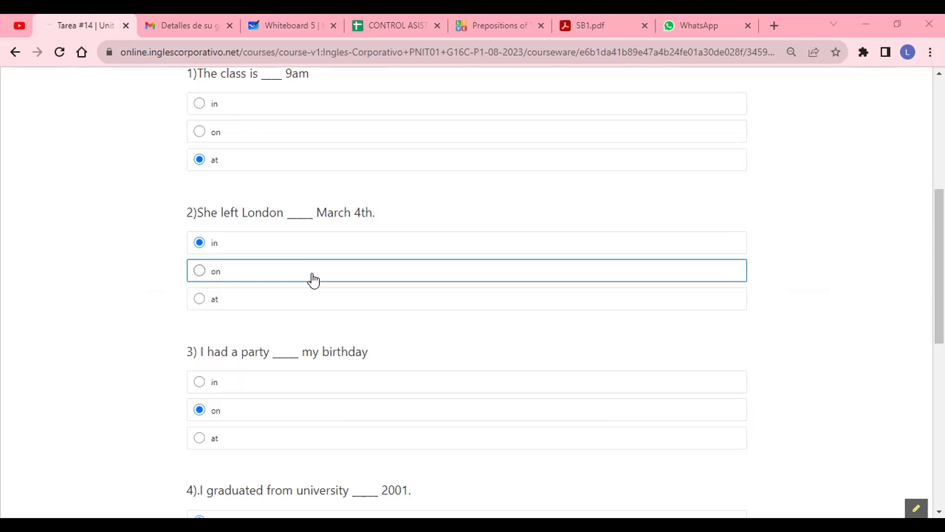
{"action": "left_click", "coordinate": [238, 276]}
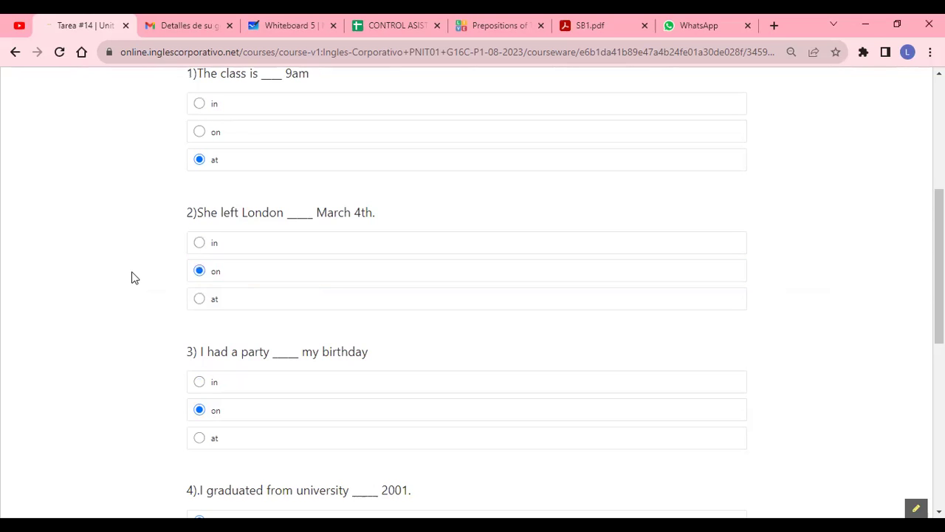
{"action": "scroll", "coordinate": [136, 276], "scroll_direction": "down", "scroll_amount": 4}
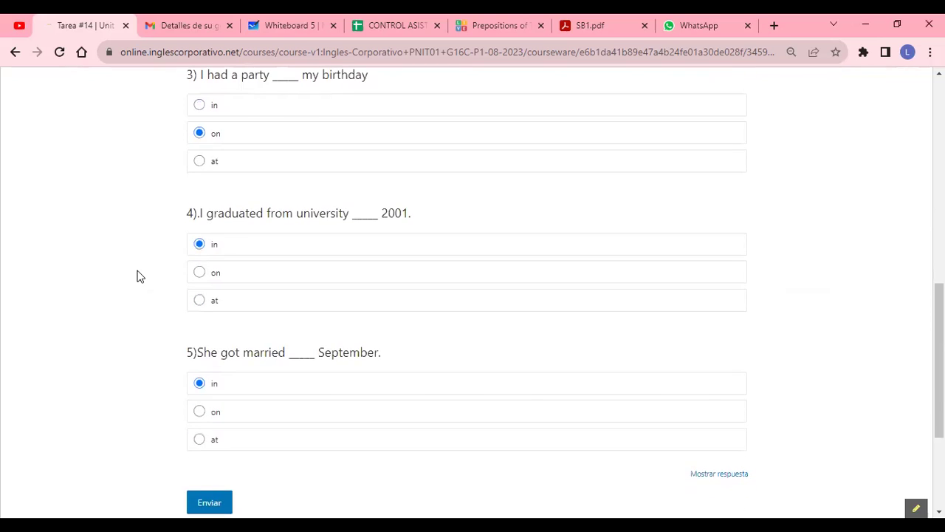
{"action": "scroll", "coordinate": [135, 276], "scroll_direction": "up", "scroll_amount": 1}
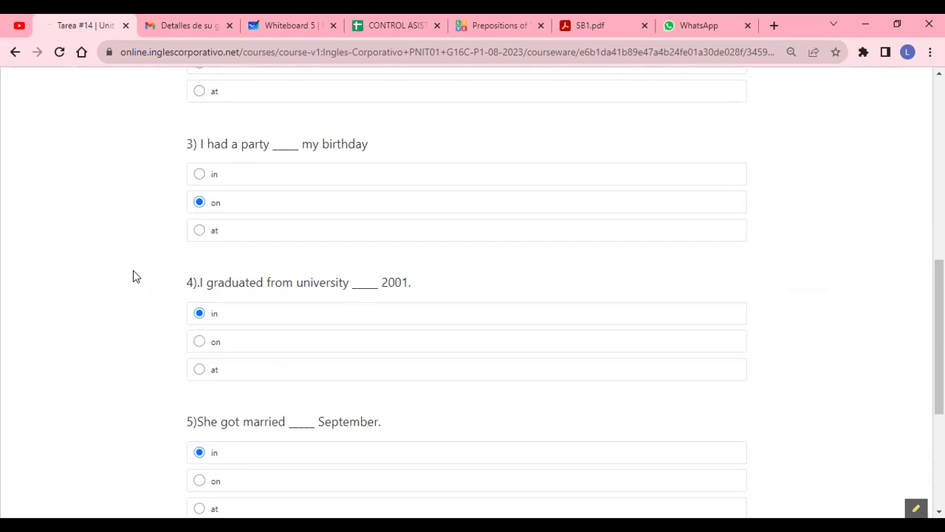
{"action": "scroll", "coordinate": [133, 276], "scroll_direction": "up", "scroll_amount": 4}
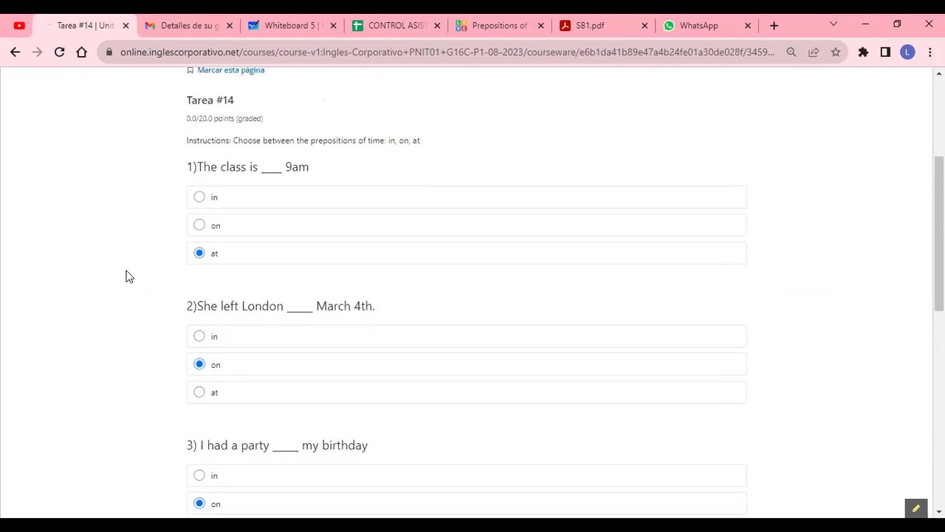
{"action": "scroll", "coordinate": [126, 276], "scroll_direction": "down", "scroll_amount": 1}
{"action": "scroll", "coordinate": [125, 277], "scroll_direction": "down", "scroll_amount": 1}
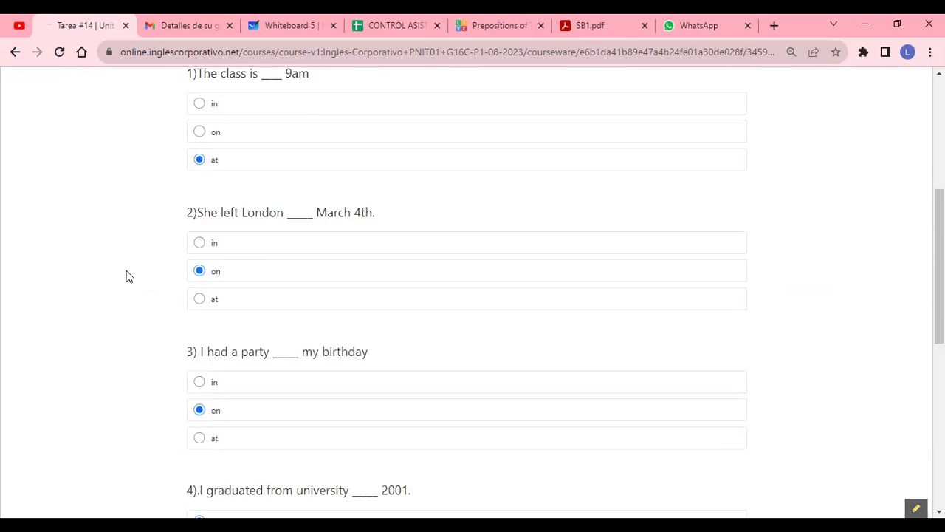
Highlight "March 4th." in question 2 and set its answer back to "in".
{"action": "left_click_drag", "start_coordinate": [386, 212], "coordinate": [317, 211]}
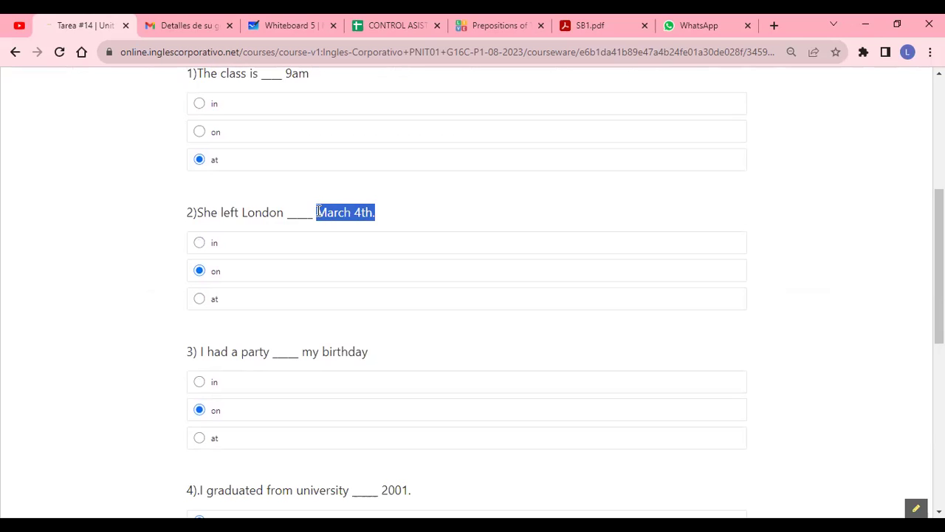
{"action": "left_click", "coordinate": [446, 211]}
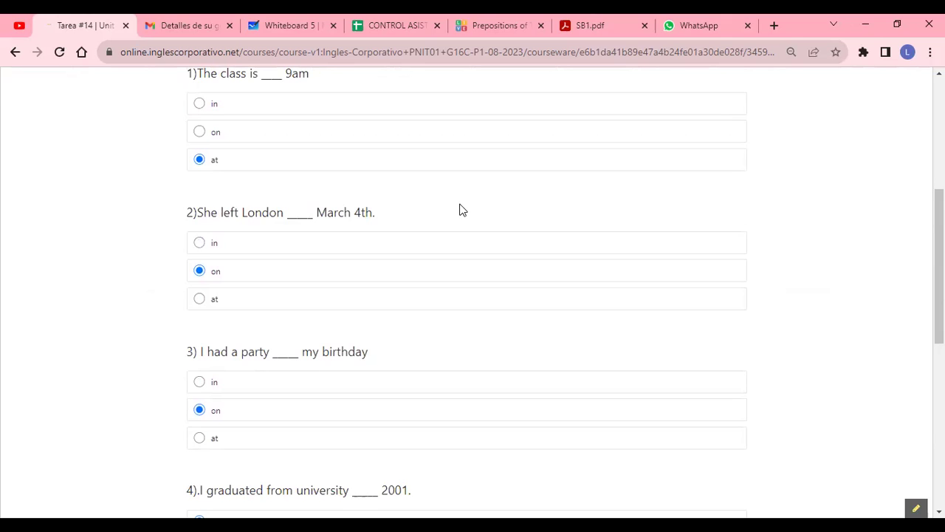
{"action": "left_click", "coordinate": [376, 240]}
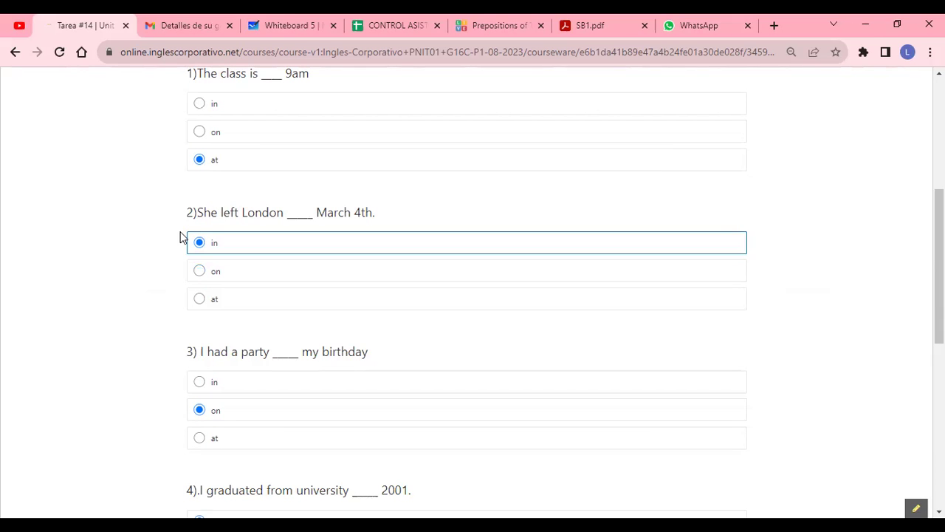
Switch the answer to question 5 to "on" and back to "in".
{"action": "scroll", "coordinate": [160, 247], "scroll_direction": "down", "scroll_amount": 4}
{"action": "scroll", "coordinate": [70, 292], "scroll_direction": "up", "scroll_amount": 1}
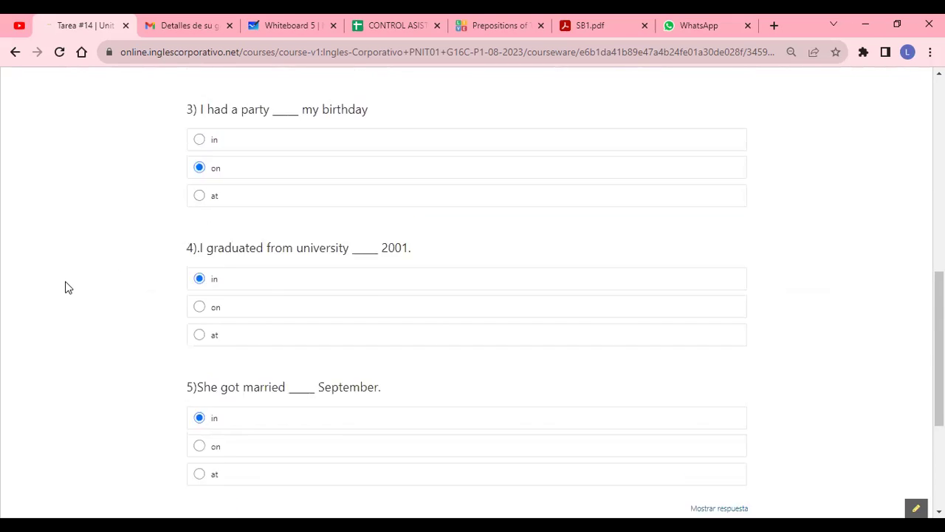
{"action": "scroll", "coordinate": [39, 288], "scroll_direction": "down", "scroll_amount": 1}
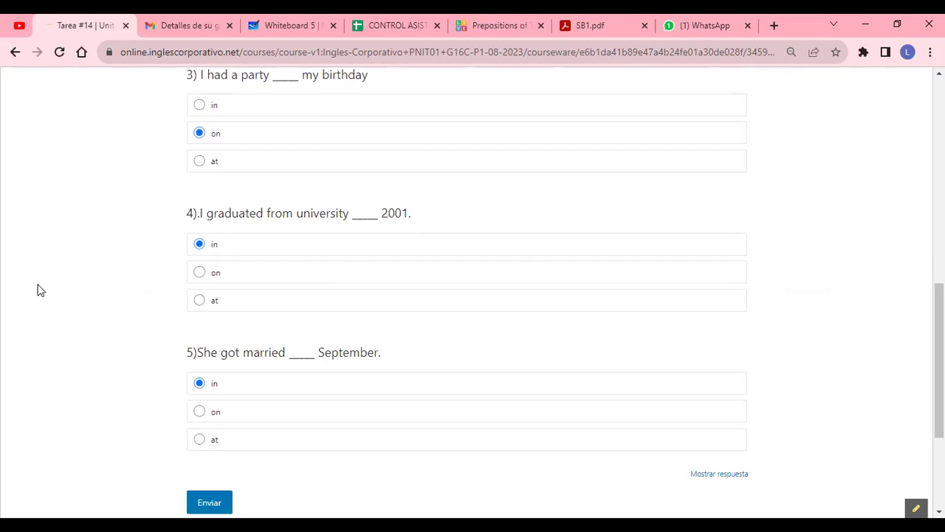
{"action": "left_click", "coordinate": [201, 411]}
{"action": "left_click", "coordinate": [231, 385]}
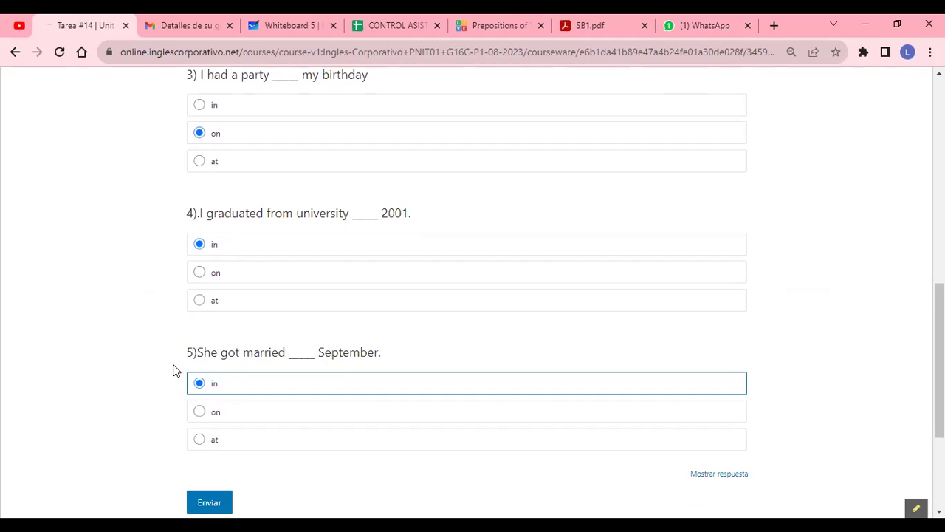
{"action": "left_click", "coordinate": [170, 378]}
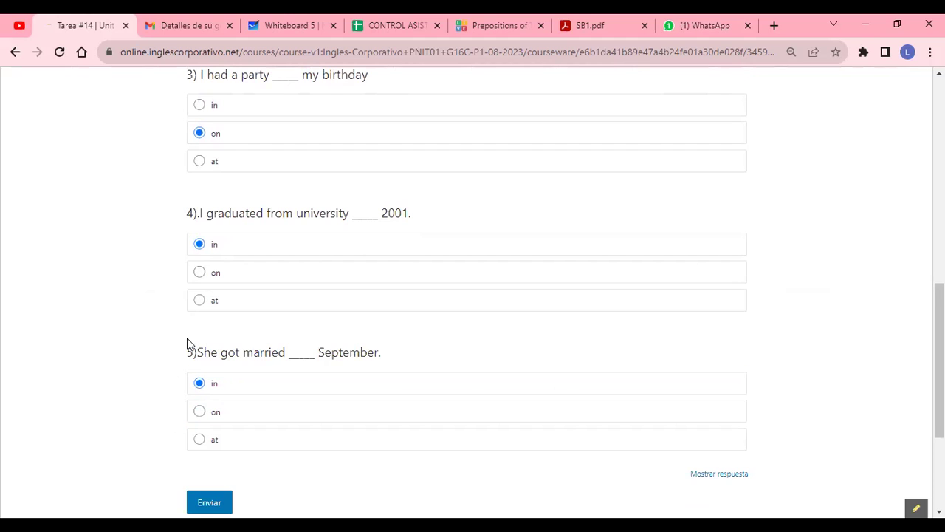
Submit the answers to the five preposition questions and review the marking of each one.
{"action": "left_click", "coordinate": [209, 503]}
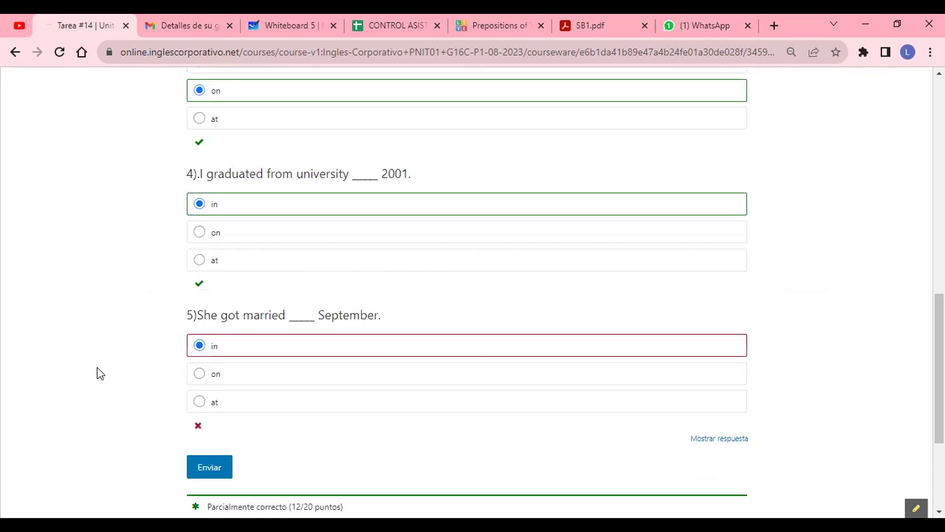
{"action": "scroll", "coordinate": [99, 373], "scroll_direction": "up", "scroll_amount": 5}
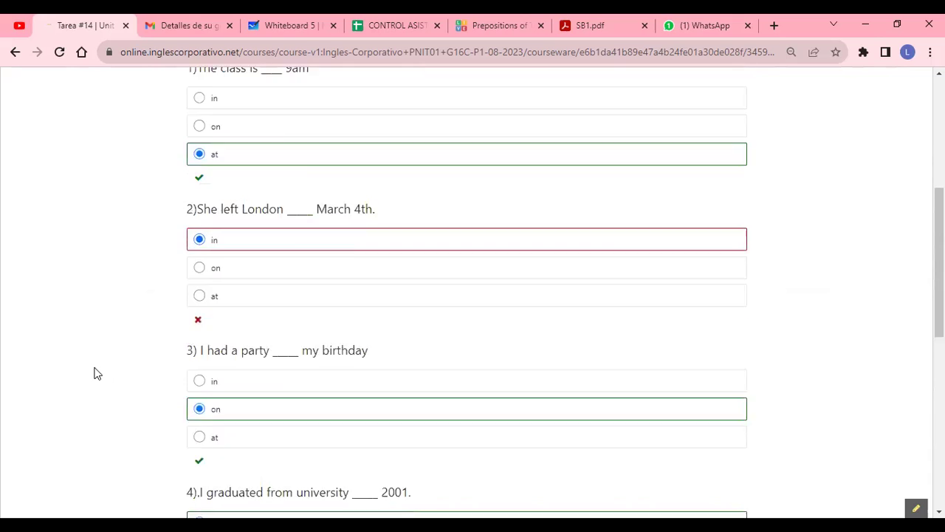
{"action": "scroll", "coordinate": [95, 373], "scroll_direction": "down", "scroll_amount": 2}
{"action": "scroll", "coordinate": [95, 373], "scroll_direction": "up", "scroll_amount": 1}
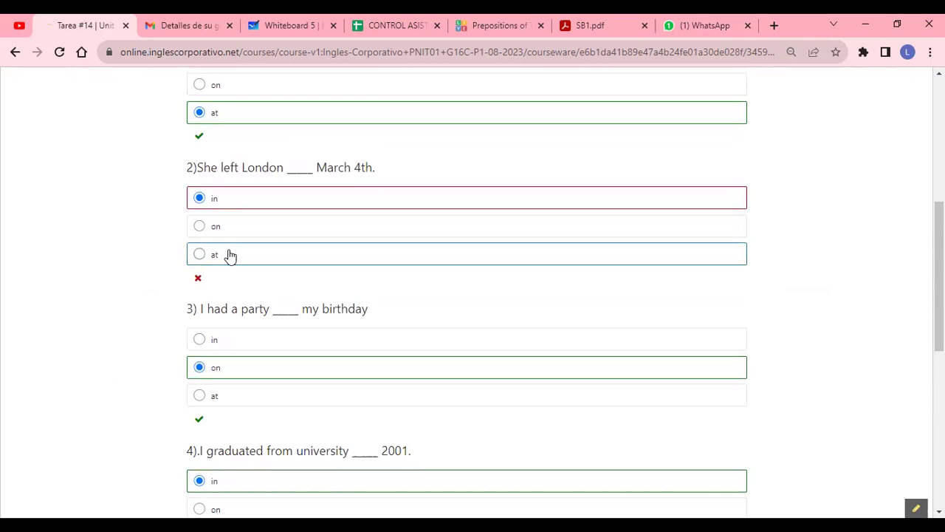
Reveal the exercise's correct answers and enlarge the page to 90% to check questions 1 and 2.
{"action": "scroll", "coordinate": [694, 358], "scroll_direction": "down", "scroll_amount": 5}
{"action": "left_click", "coordinate": [731, 369]}
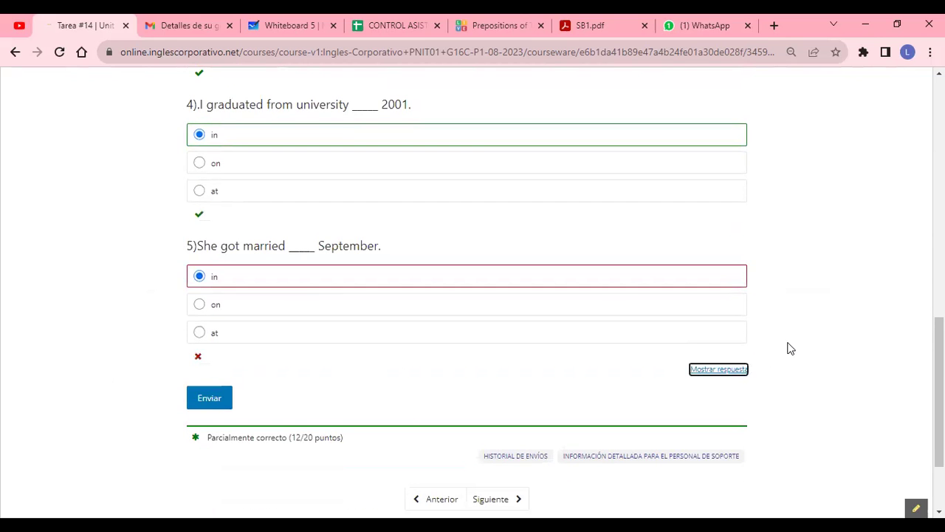
{"action": "scroll", "coordinate": [797, 340], "scroll_direction": "up", "scroll_amount": 4}
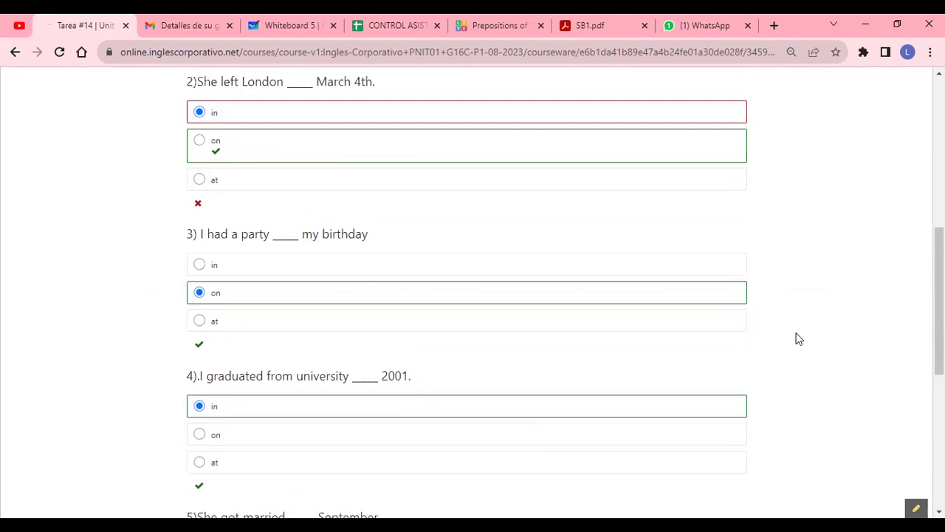
{"action": "scroll", "coordinate": [786, 340], "scroll_direction": "up", "scroll_amount": 3}
{"action": "scroll", "coordinate": [779, 340], "scroll_direction": "down", "scroll_amount": 1}
{"action": "scroll", "coordinate": [779, 341], "scroll_direction": "up", "scroll_amount": 1}
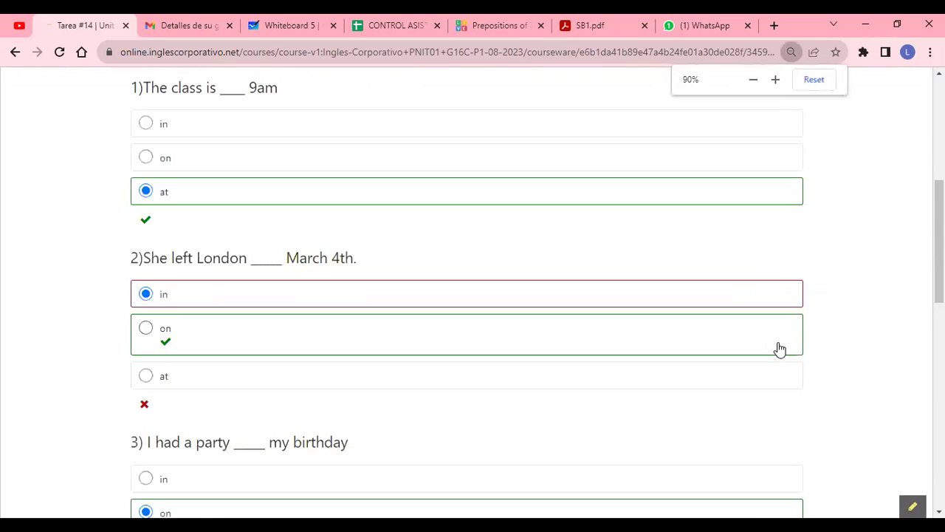
Highlight the revealed answer "on" and the date "March 4th." in question 2, and continue to question 5's correction.
{"action": "left_click_drag", "start_coordinate": [141, 329], "coordinate": [199, 338]}
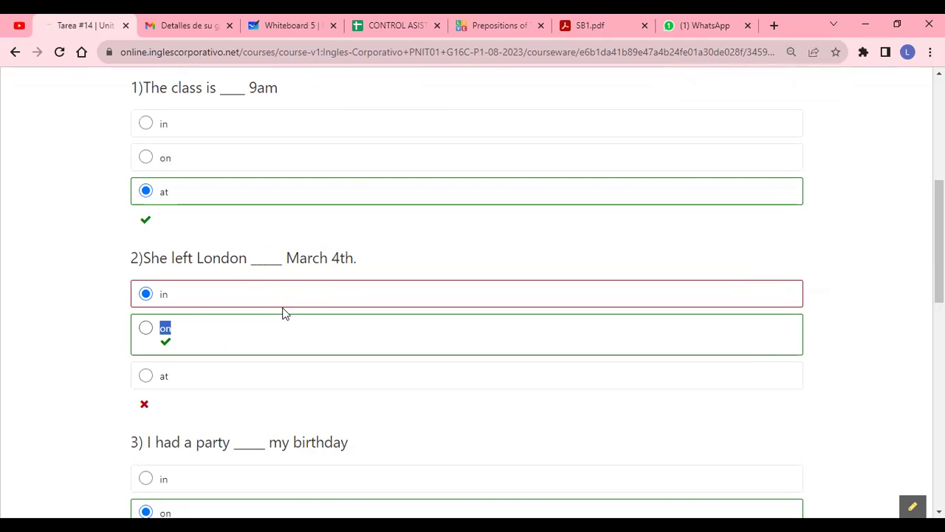
{"action": "left_click", "coordinate": [50, 267]}
{"action": "scroll", "coordinate": [48, 262], "scroll_direction": "down", "scroll_amount": 1}
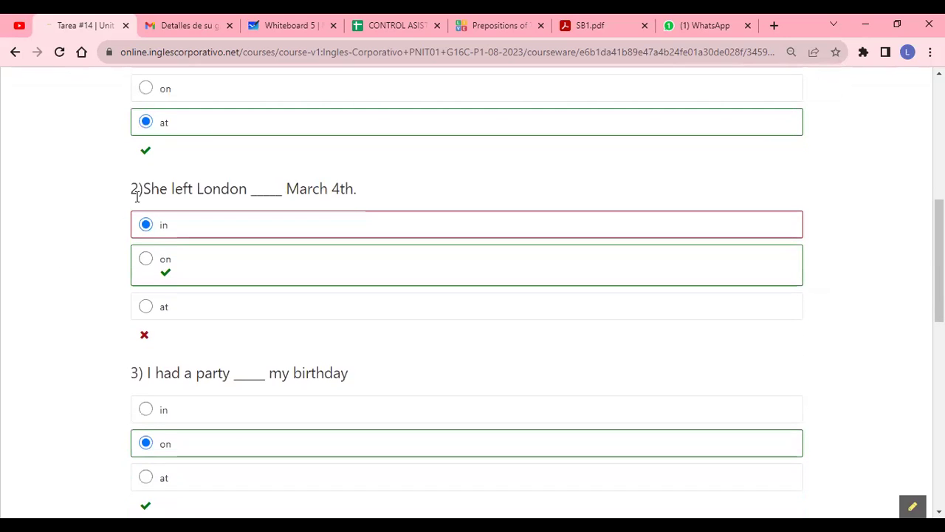
{"action": "left_click_drag", "start_coordinate": [203, 266], "coordinate": [147, 263]}
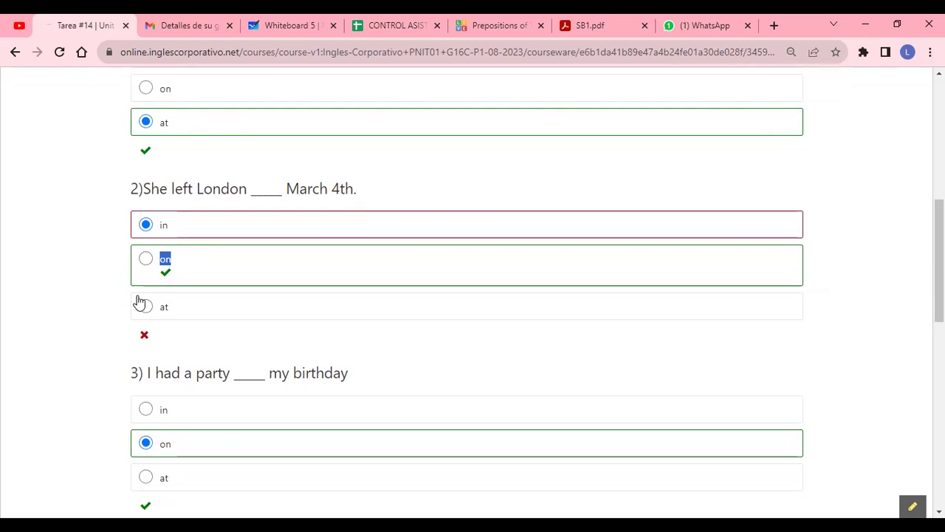
{"action": "left_click_drag", "start_coordinate": [358, 189], "coordinate": [288, 191]}
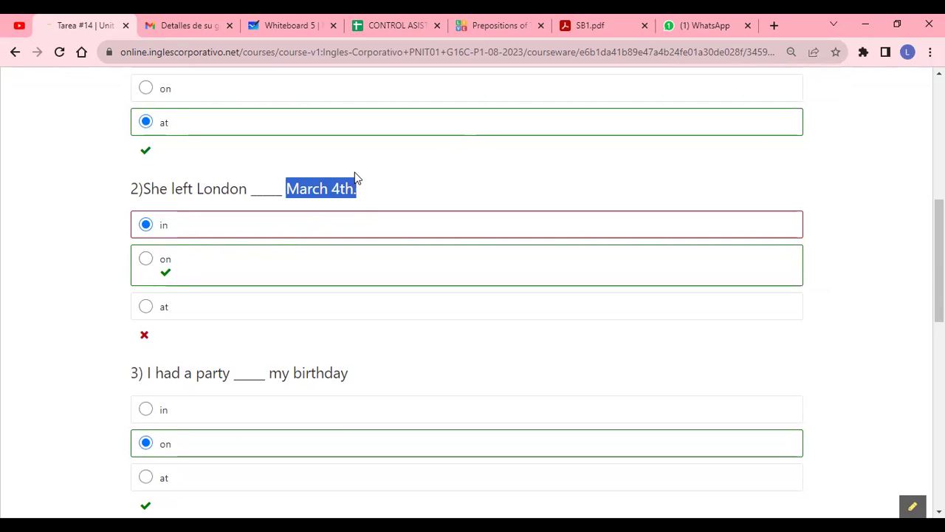
{"action": "left_click", "coordinate": [383, 192]}
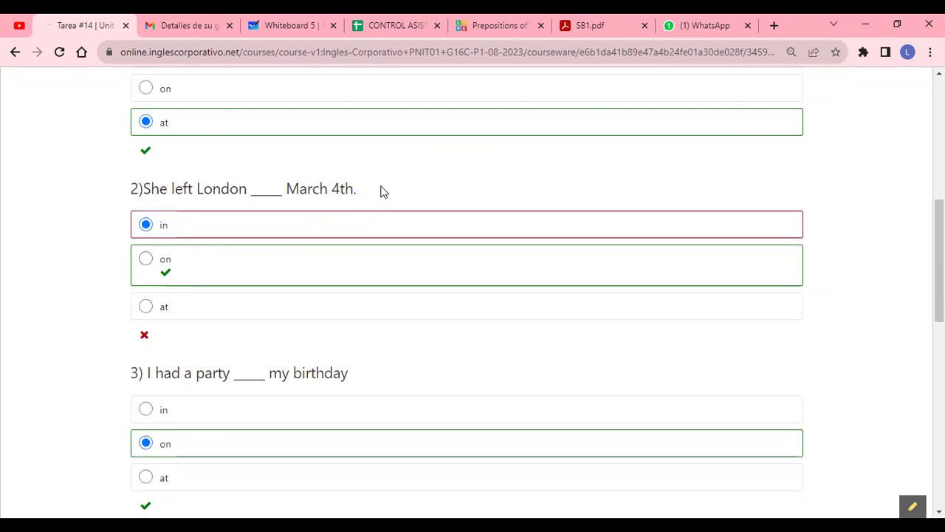
{"action": "scroll", "coordinate": [378, 190], "scroll_direction": "down", "scroll_amount": 5}
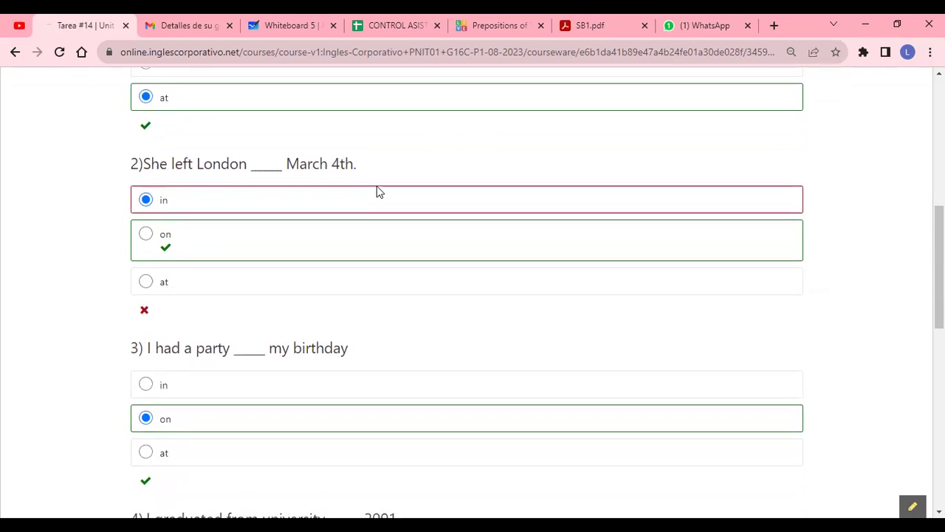
{"action": "scroll", "coordinate": [377, 193], "scroll_direction": "down", "scroll_amount": 1}
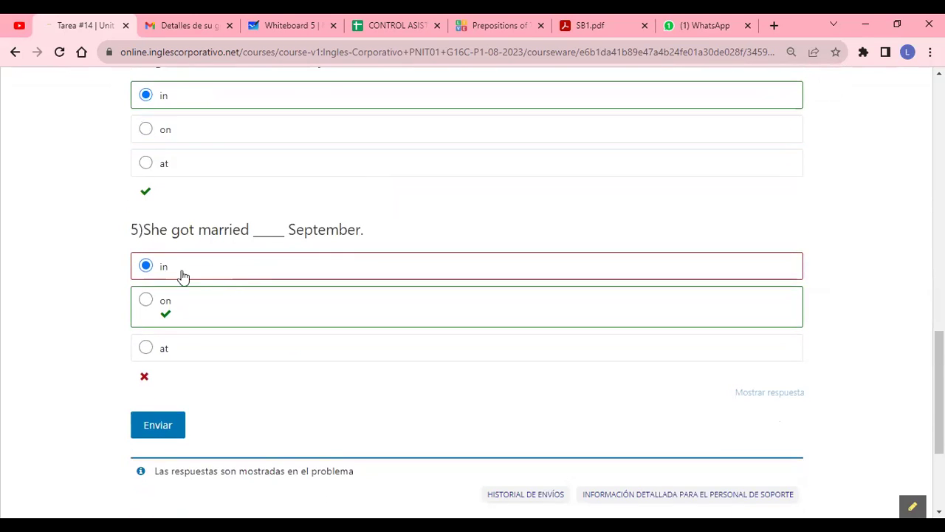